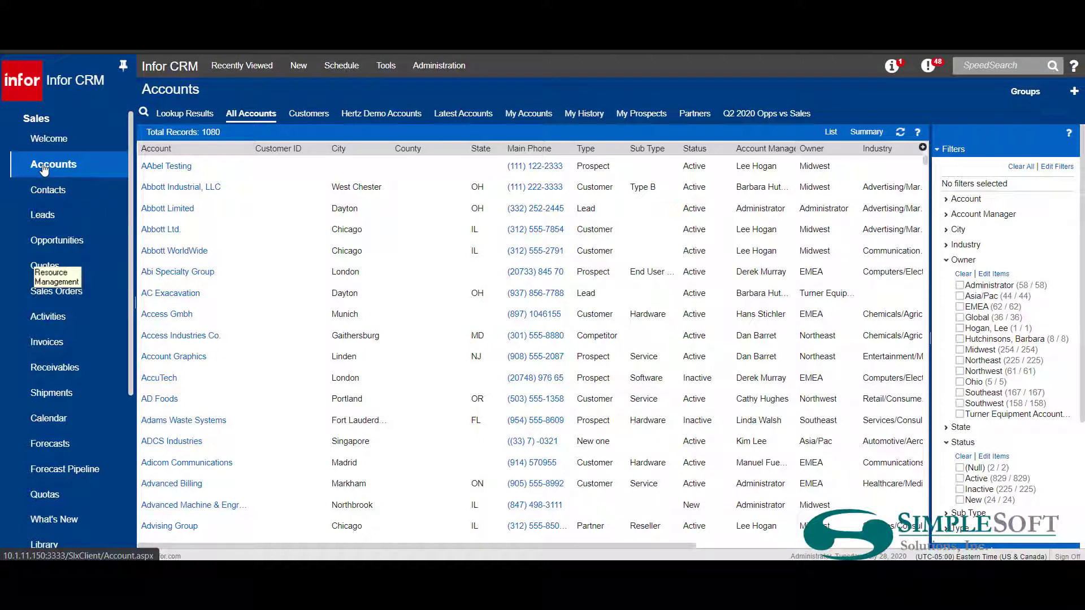
- Open the account lookup and examine the available lookup fields and comparison operators
{"action": "mouse_move", "coordinate": [44, 168]}
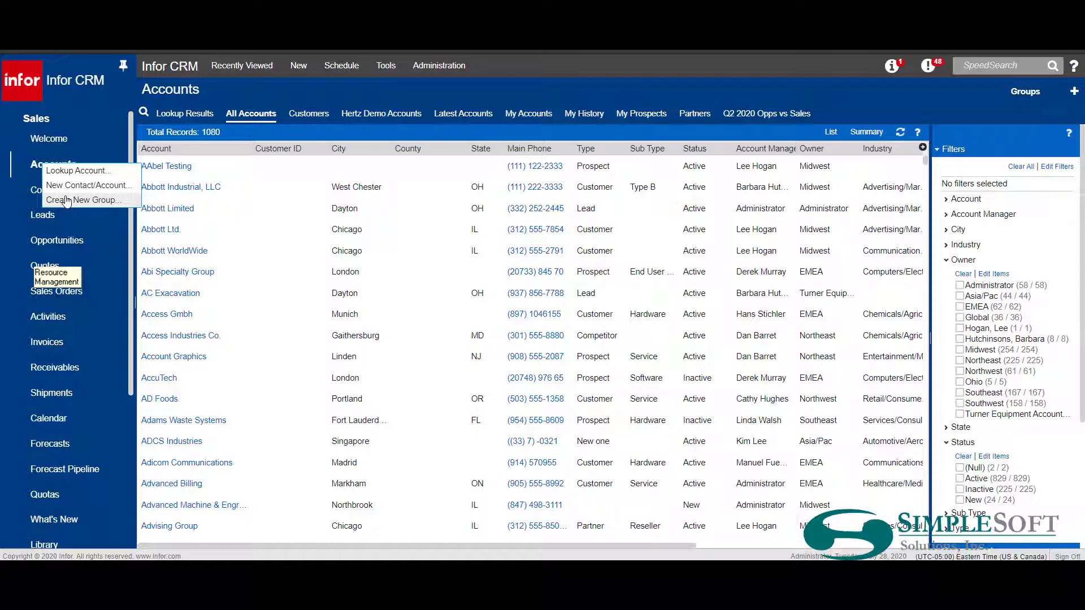
{"action": "left_click", "coordinate": [67, 170]}
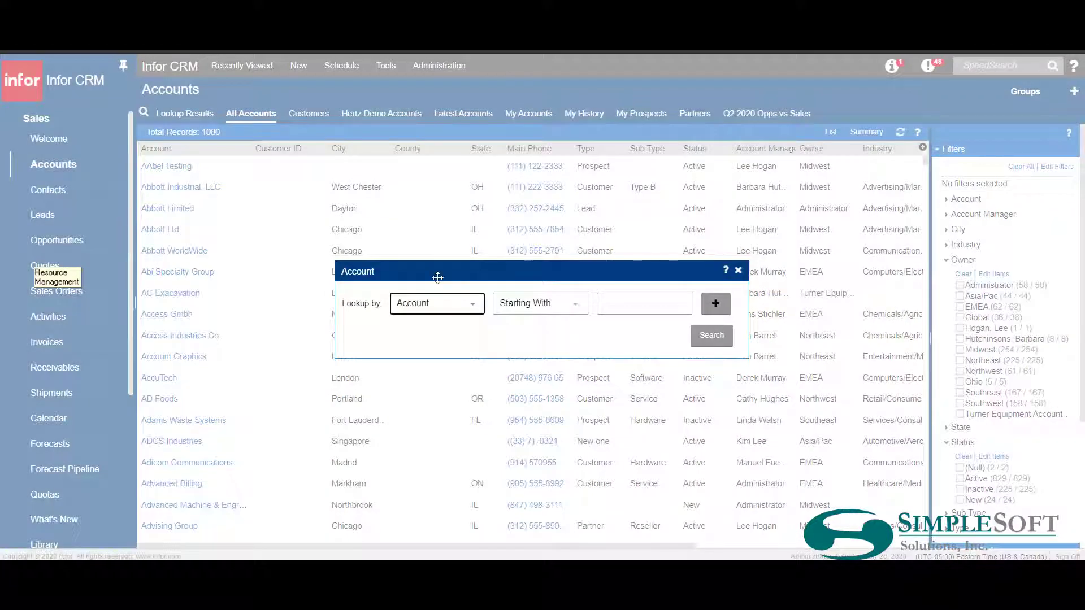
{"action": "left_click_drag", "start_coordinate": [438, 277], "coordinate": [414, 205]}
{"action": "left_click", "coordinate": [451, 237]}
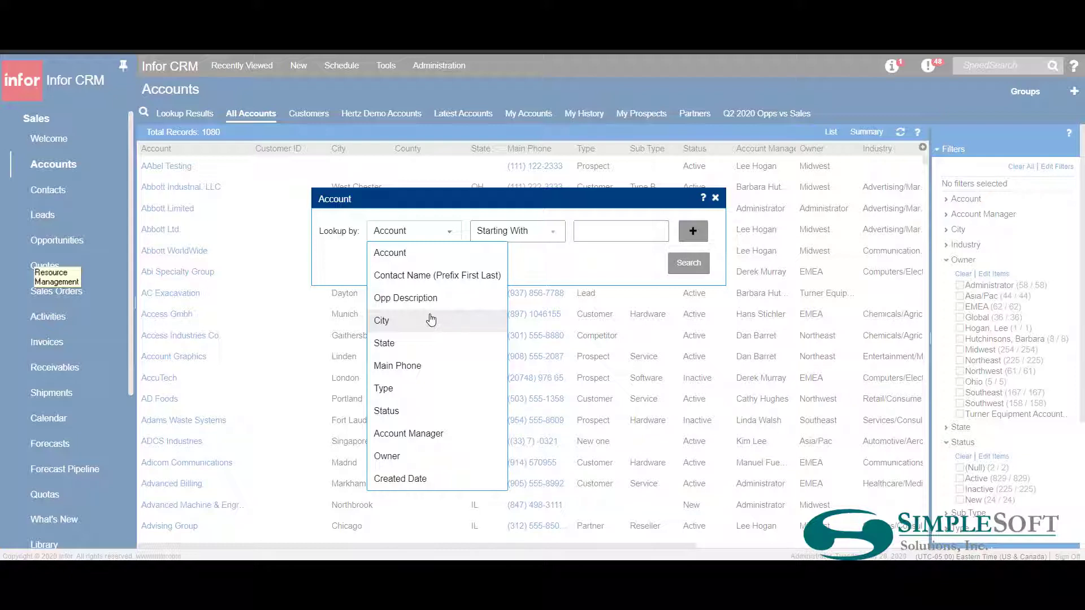
{"action": "left_click", "coordinate": [537, 269]}
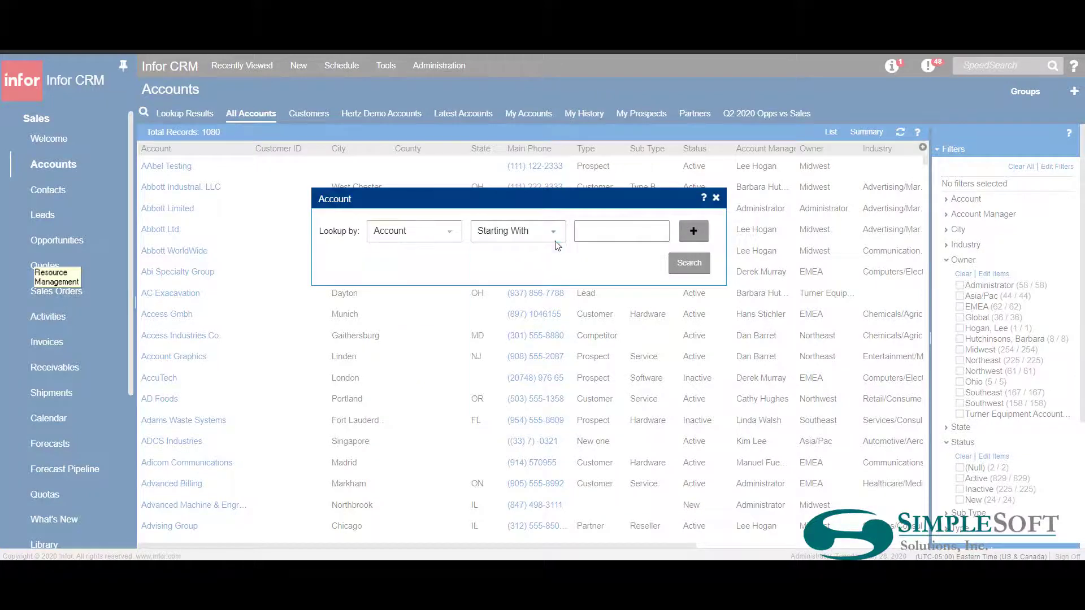
{"action": "left_click", "coordinate": [553, 239]}
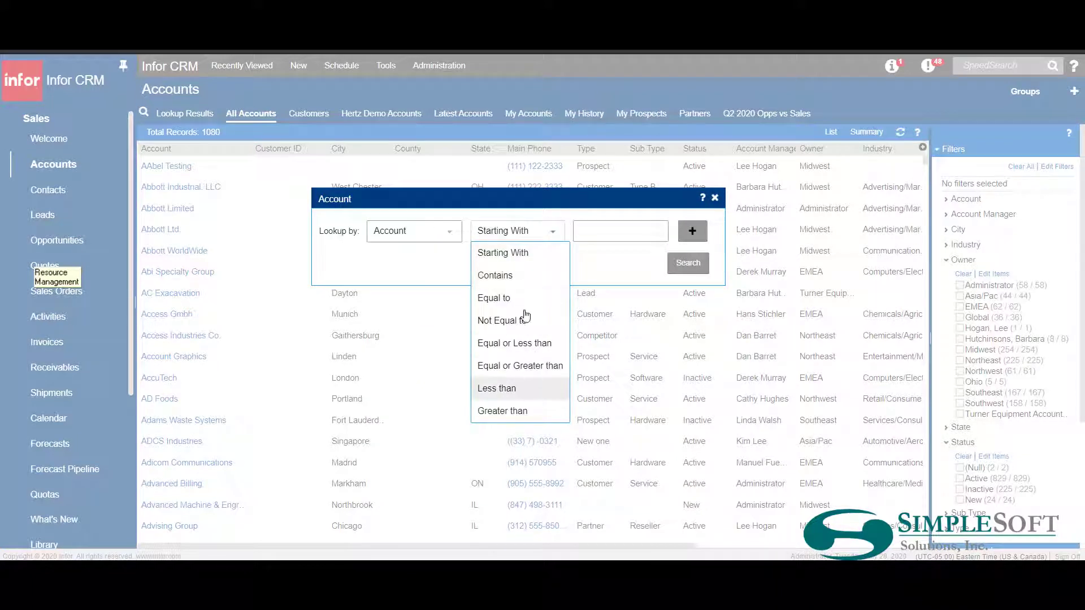
- Enter "a" as the account's starting text, add two more lookup conditions, and set the second to City starting with "t"
{"action": "left_click", "coordinate": [615, 237]}
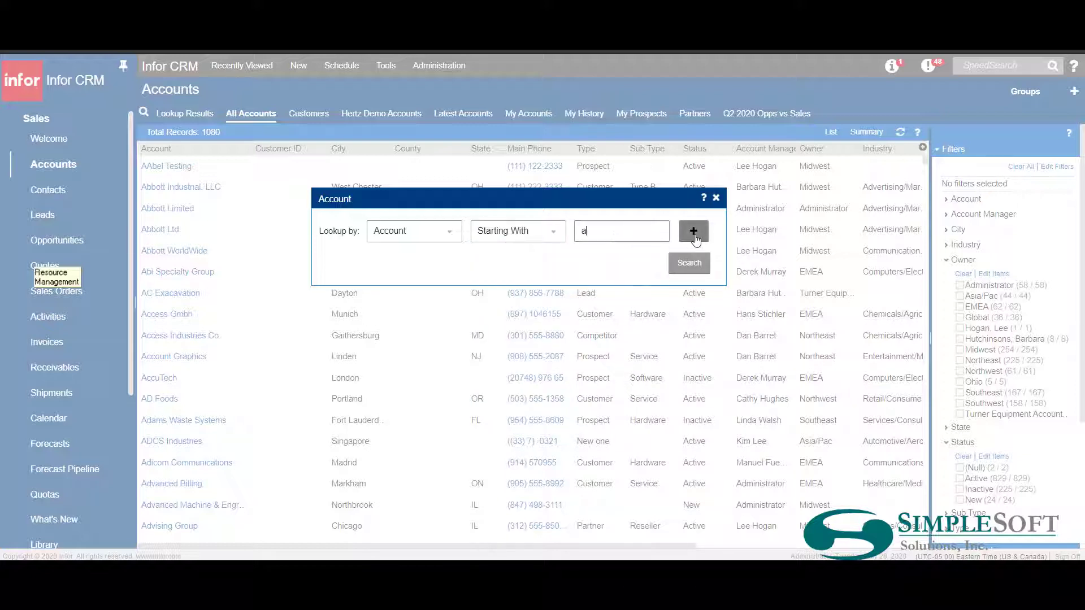
{"action": "left_click", "coordinate": [693, 232]}
{"action": "left_click", "coordinate": [694, 231]}
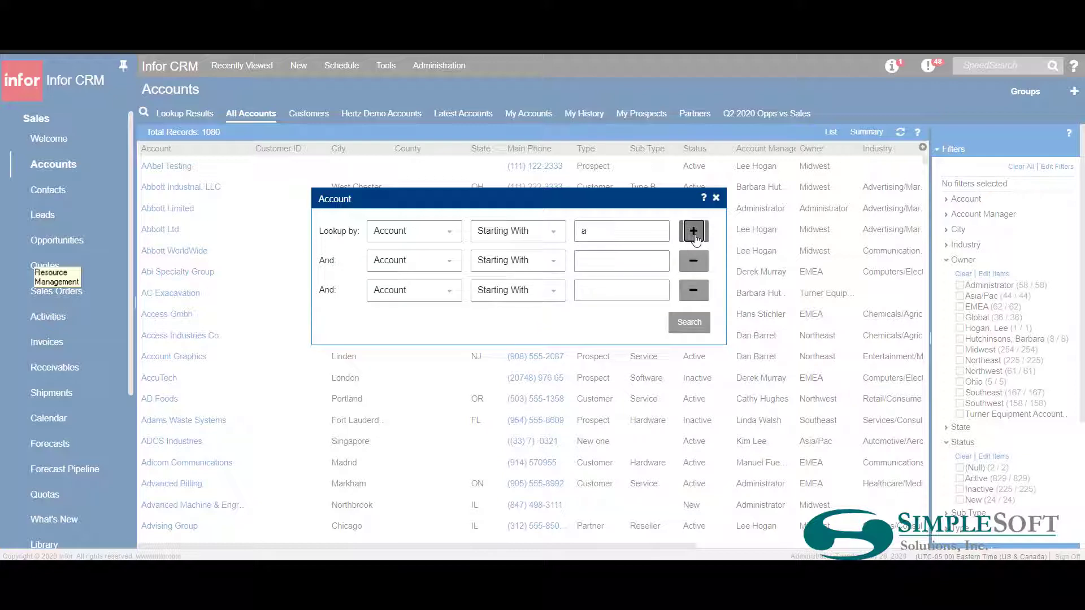
{"action": "left_click", "coordinate": [452, 263]}
{"action": "left_click", "coordinate": [431, 350]}
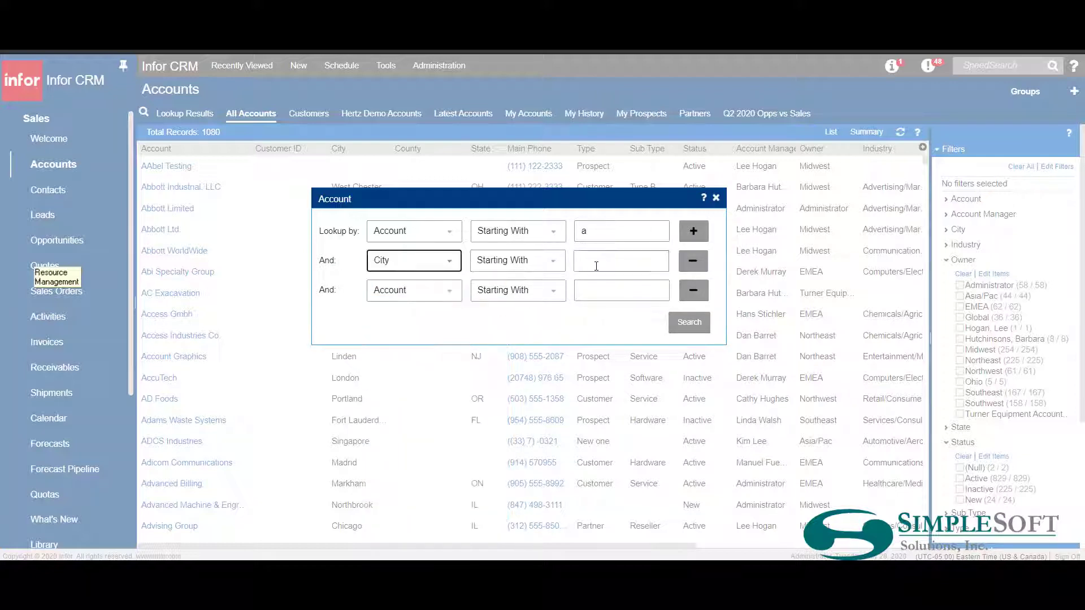
{"action": "left_click", "coordinate": [596, 266]}
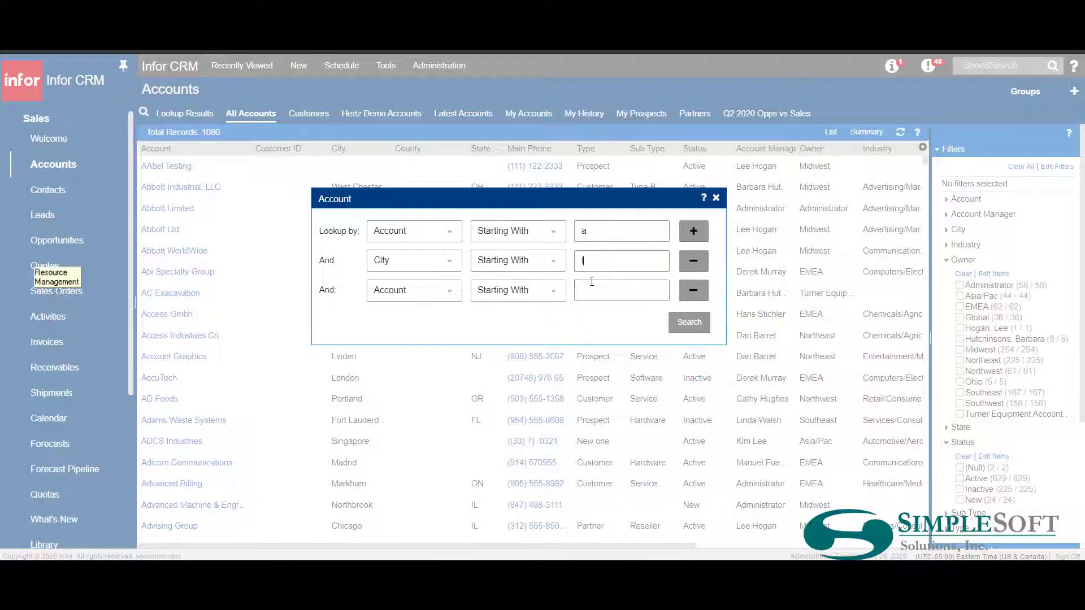
- Set the third lookup condition to State starting with "o", and dismiss the account lookup without searching
{"action": "left_click", "coordinate": [592, 294]}
{"action": "left_click", "coordinate": [448, 291]}
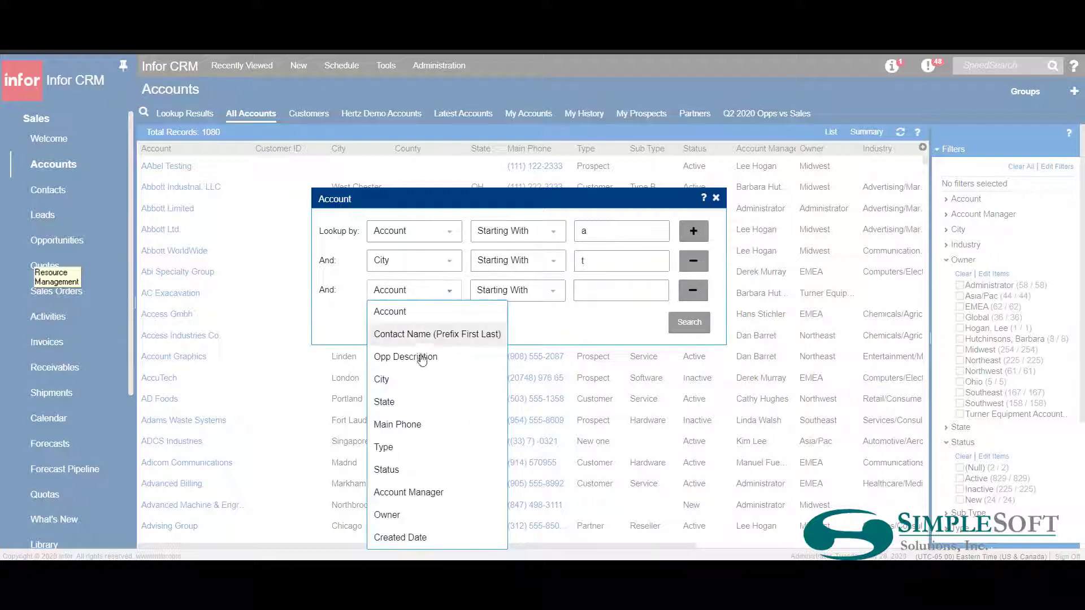
{"action": "left_click", "coordinate": [415, 403]}
{"action": "left_click", "coordinate": [606, 294]}
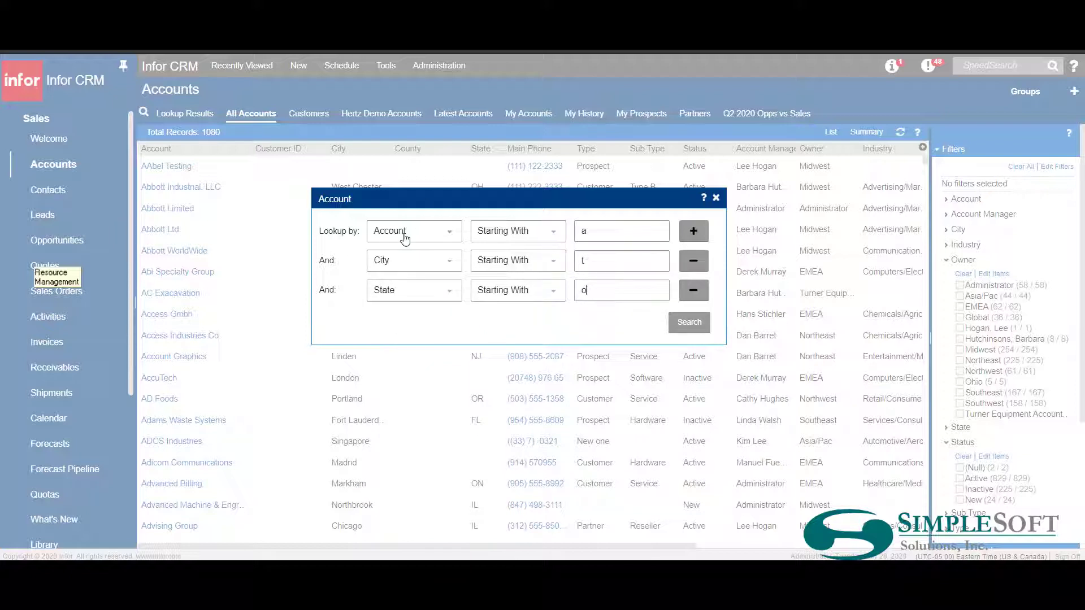
{"action": "left_click", "coordinate": [715, 198]}
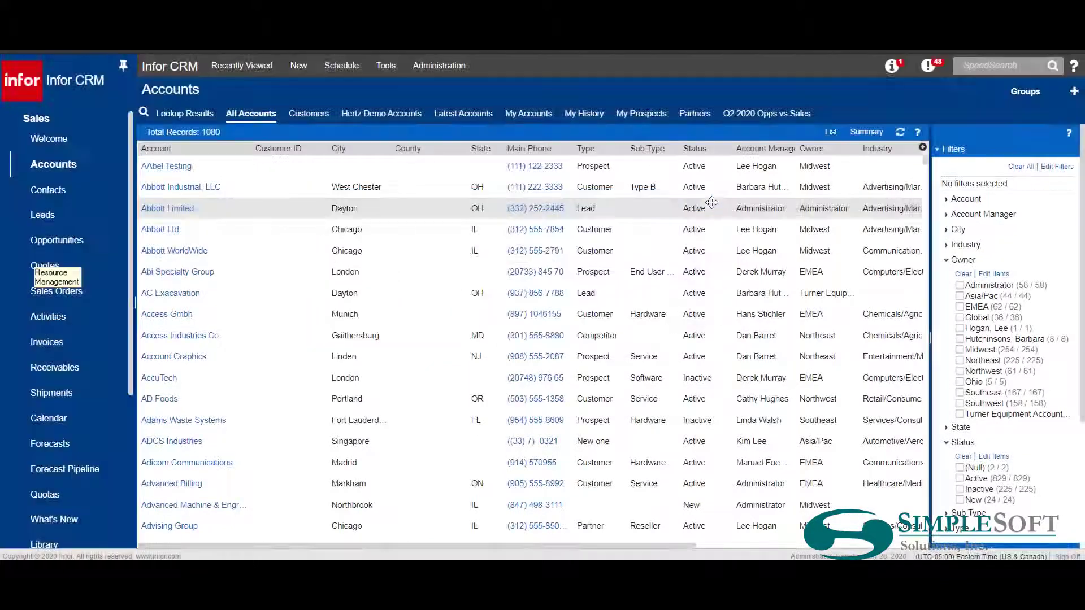
{"action": "left_click", "coordinate": [144, 114]}
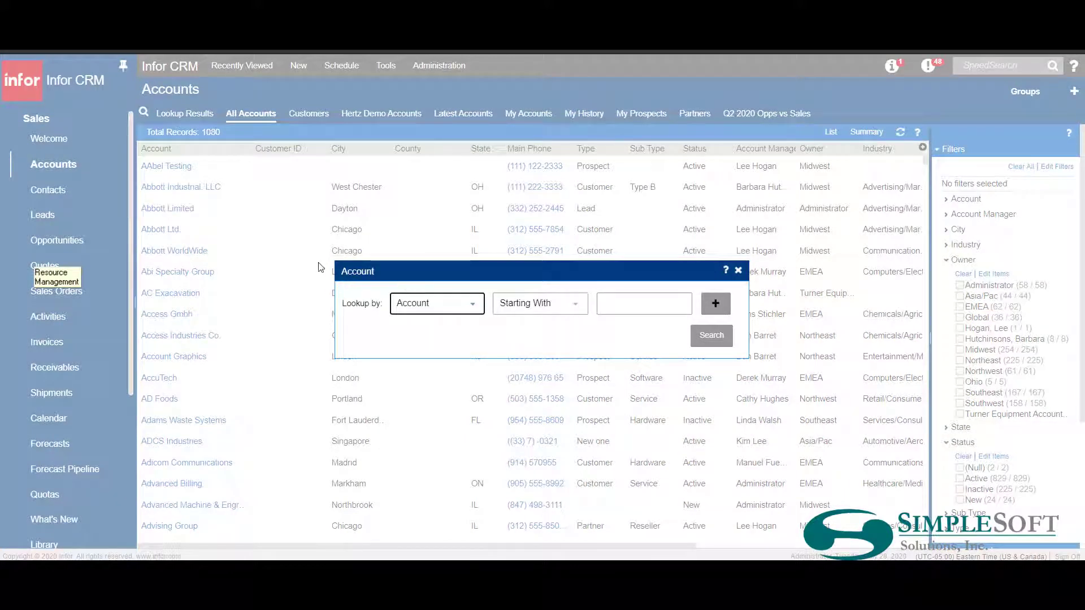
{"action": "left_click", "coordinate": [738, 271]}
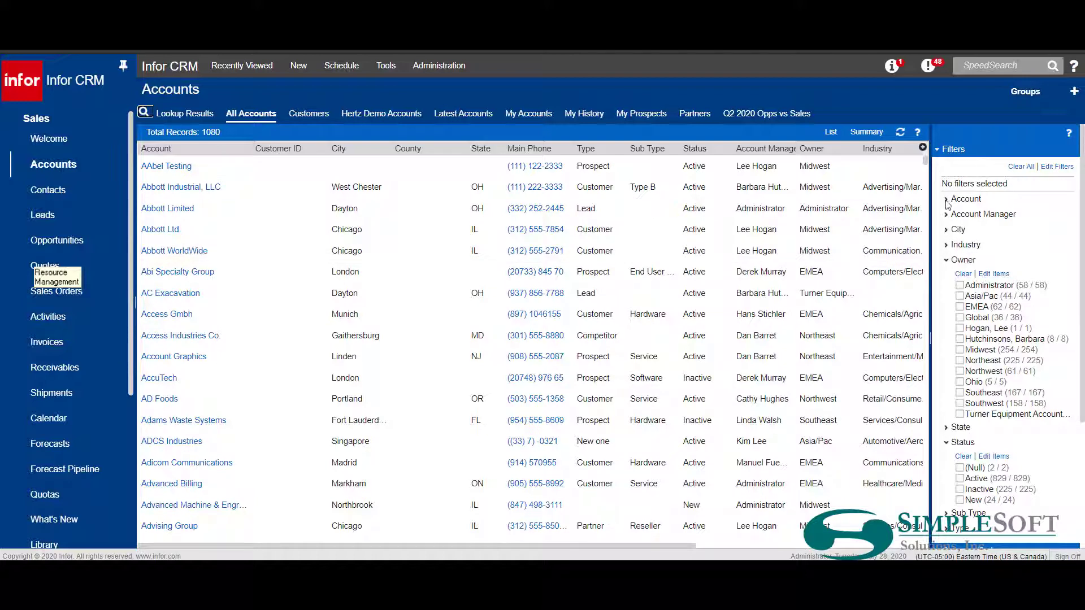
- Filter the accounts list to owner EMEA and type Lead
{"action": "left_click", "coordinate": [960, 307]}
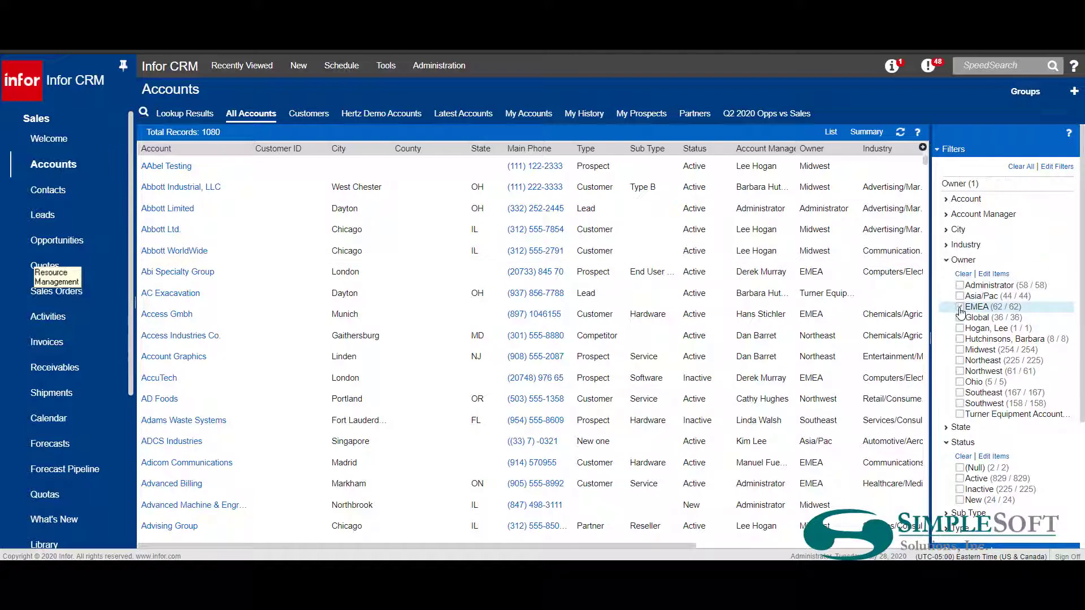
{"action": "left_click", "coordinate": [947, 429]}
{"action": "scroll", "coordinate": [955, 421], "scroll_direction": "down", "scroll_amount": 5}
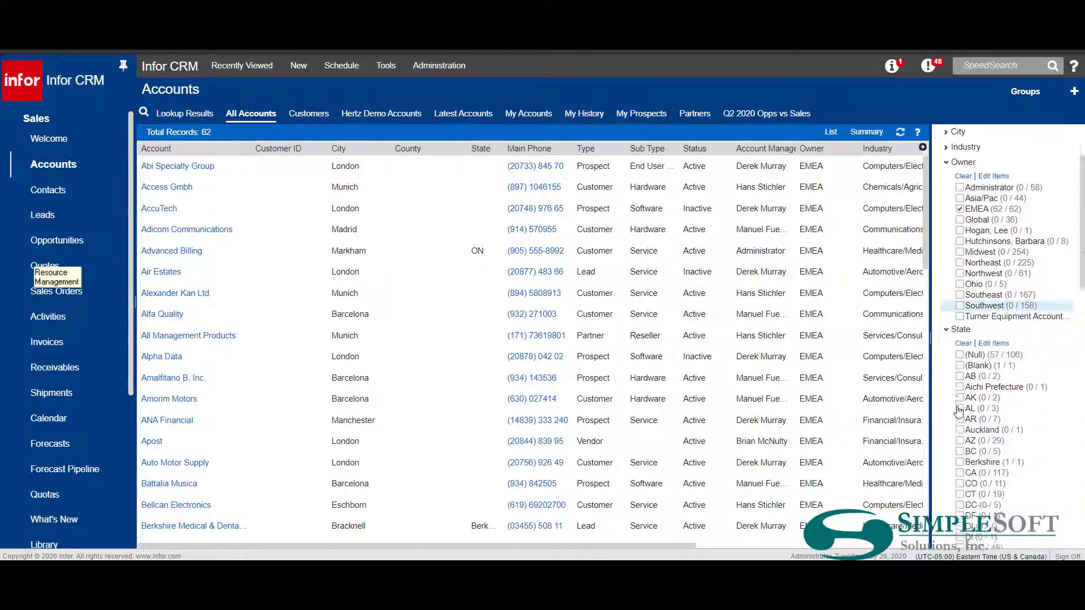
{"action": "scroll", "coordinate": [959, 410], "scroll_direction": "up", "scroll_amount": 3}
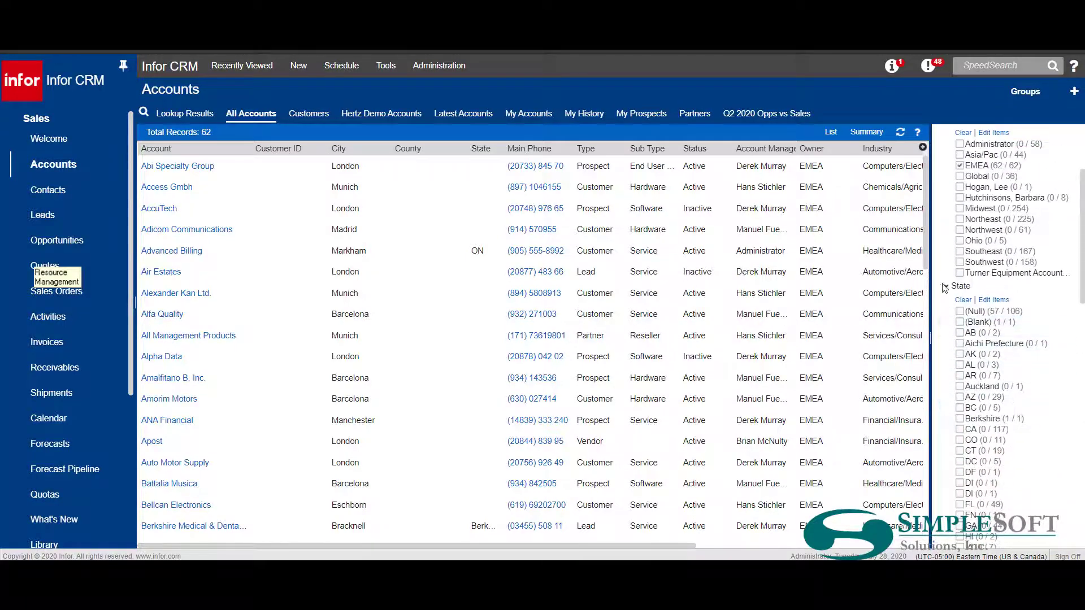
{"action": "left_click", "coordinate": [947, 288]}
{"action": "left_click", "coordinate": [947, 387]}
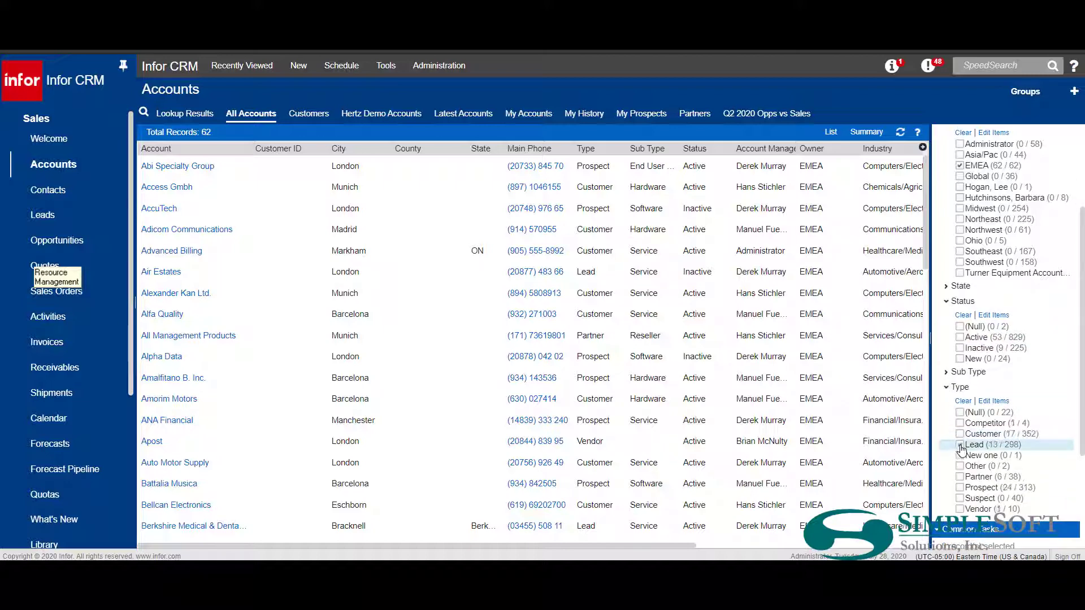
{"action": "left_click", "coordinate": [960, 445]}
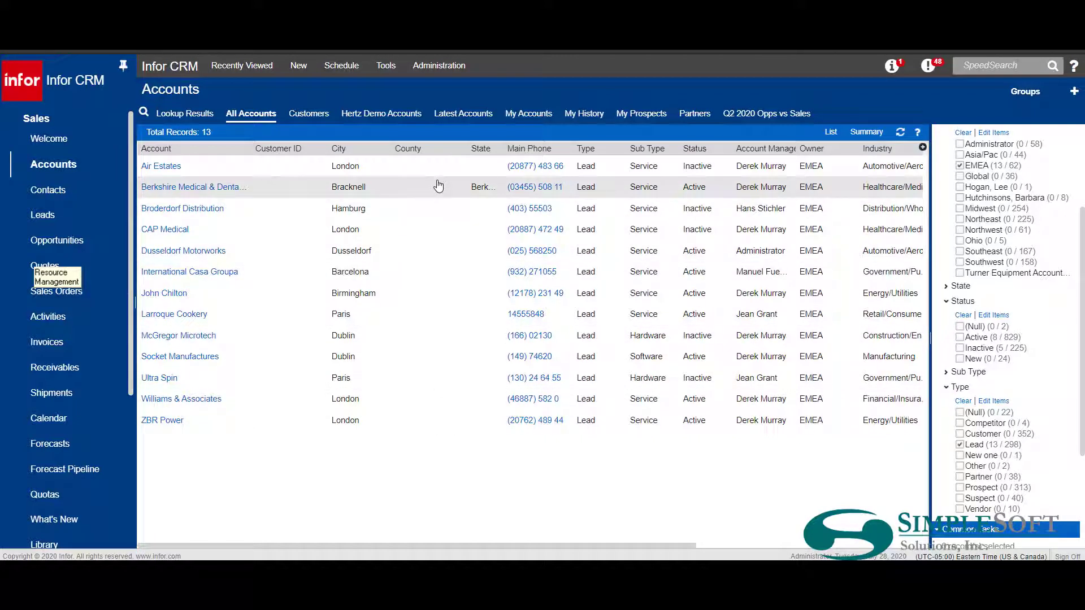
- Clear the owner filter and all remaining filters from the accounts list
{"action": "scroll", "coordinate": [997, 279], "scroll_direction": "up", "scroll_amount": 5}
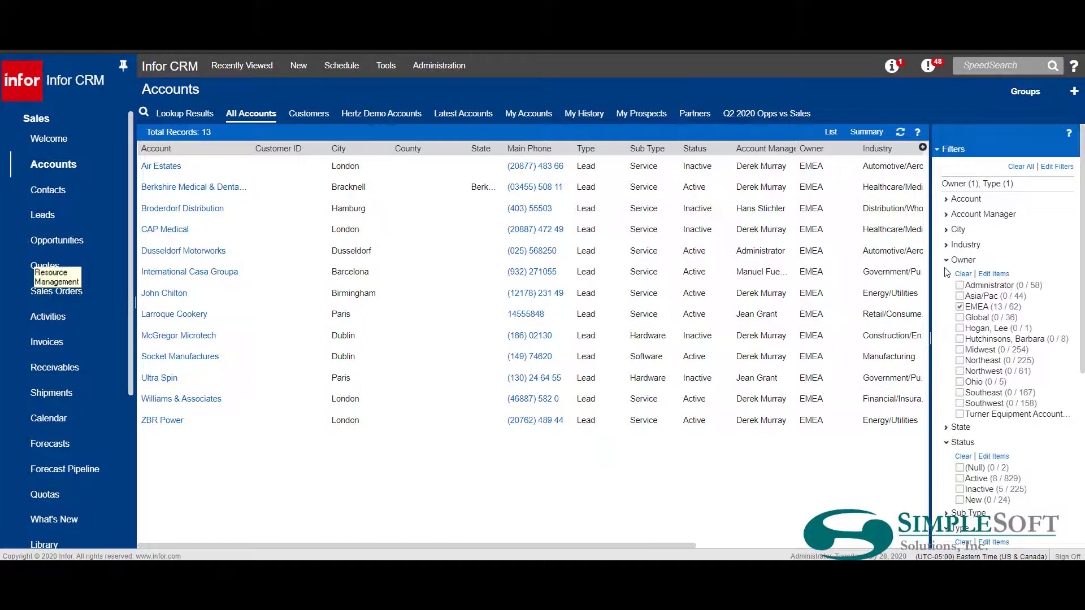
{"action": "left_click", "coordinate": [963, 274]}
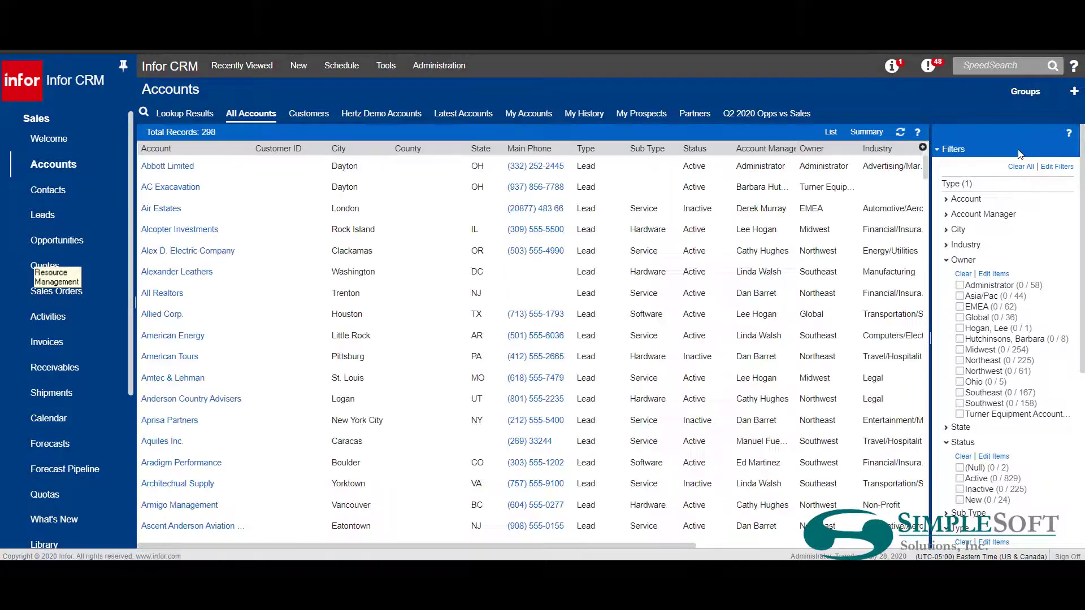
{"action": "left_click", "coordinate": [1021, 167]}
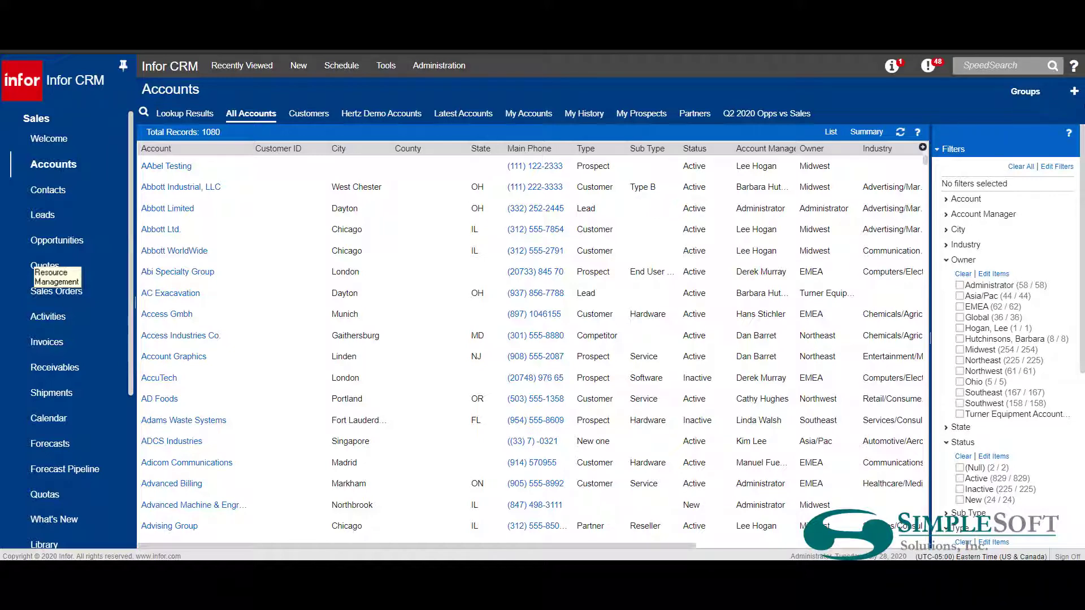
- Start a new account group, view its query conditions, and cancel without creating it
{"action": "left_click", "coordinate": [1074, 92]}
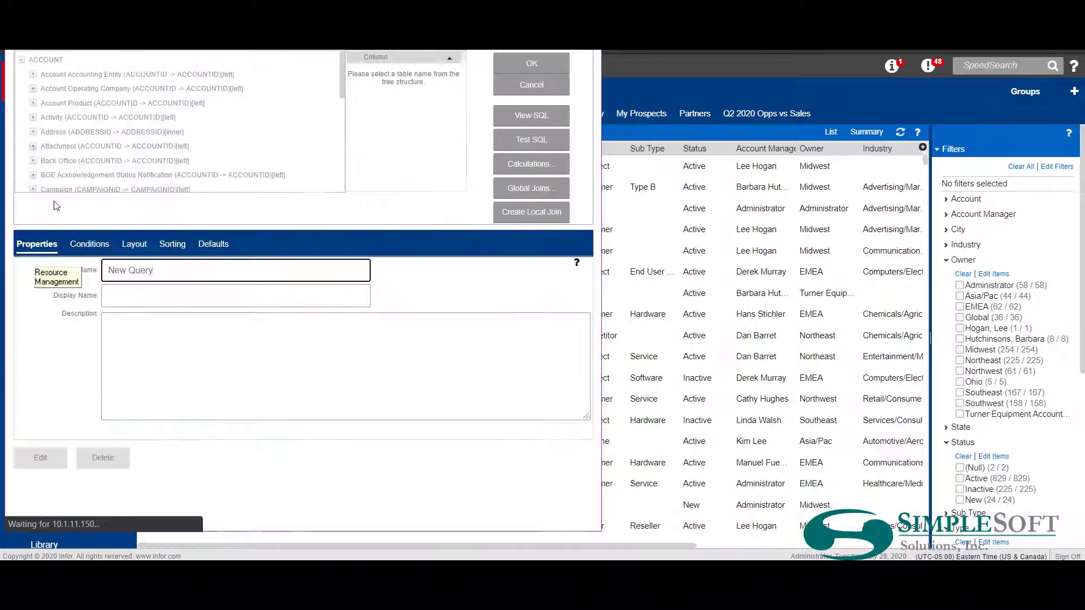
{"action": "left_click", "coordinate": [93, 247]}
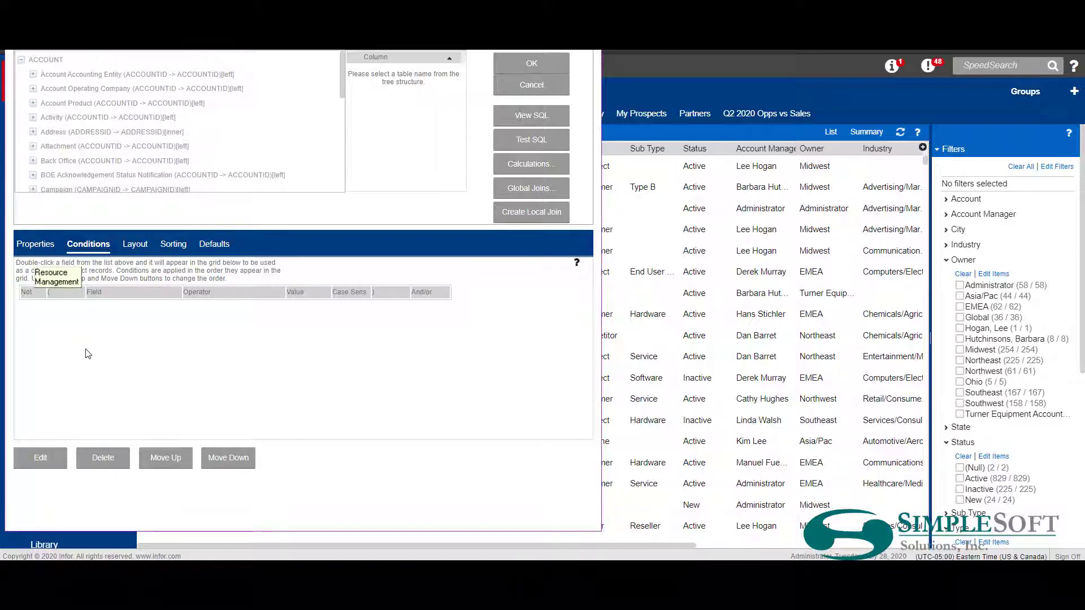
{"action": "left_click", "coordinate": [527, 91]}
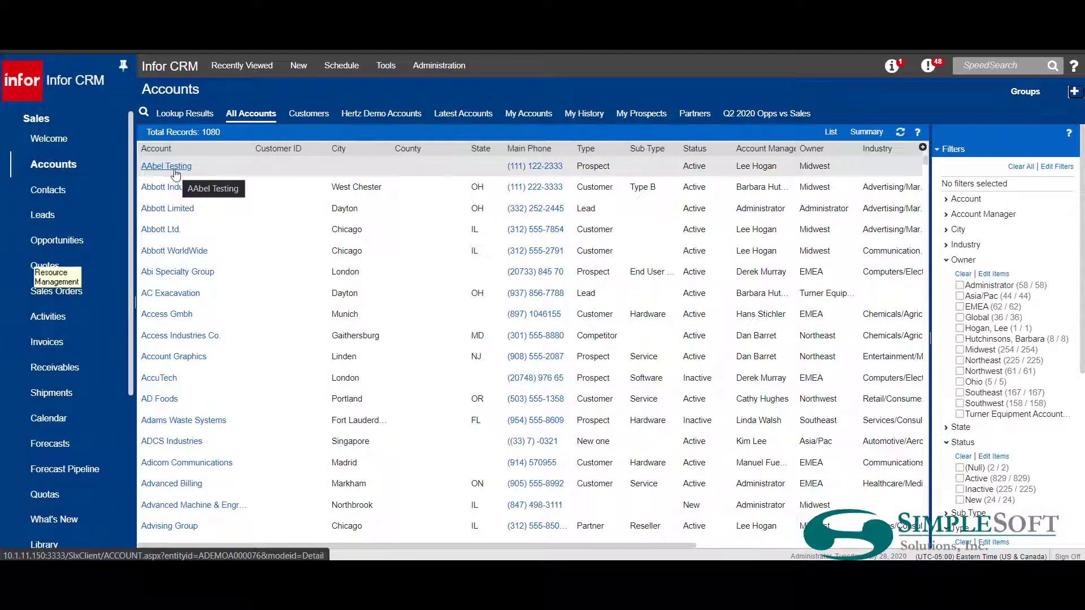
- Open the AAbel Testing account and review its opportunities
{"action": "left_click", "coordinate": [150, 168]}
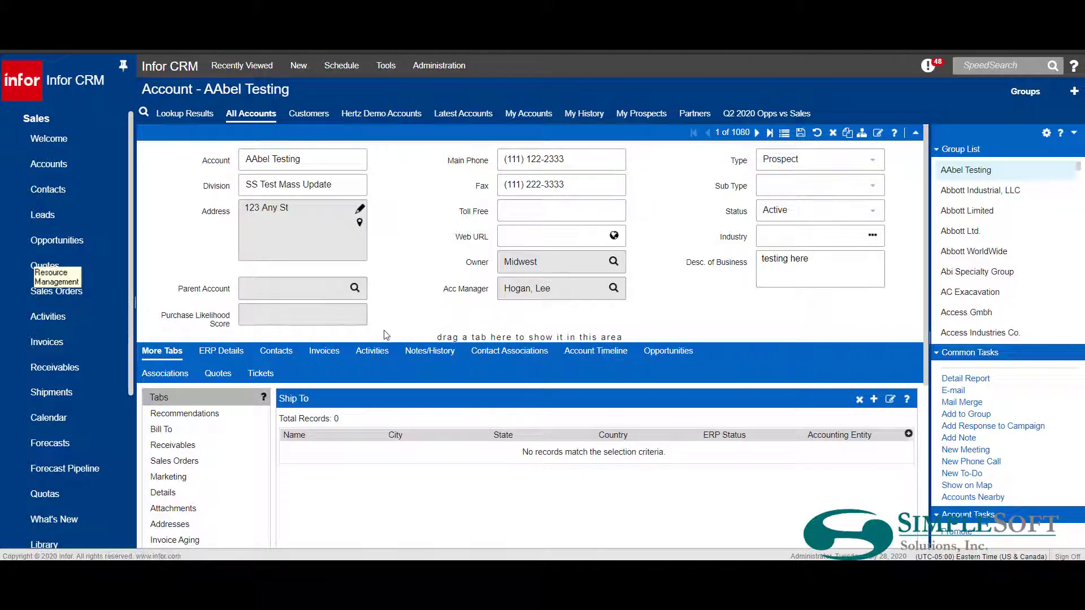
{"action": "scroll", "coordinate": [386, 335], "scroll_direction": "down", "scroll_amount": 3}
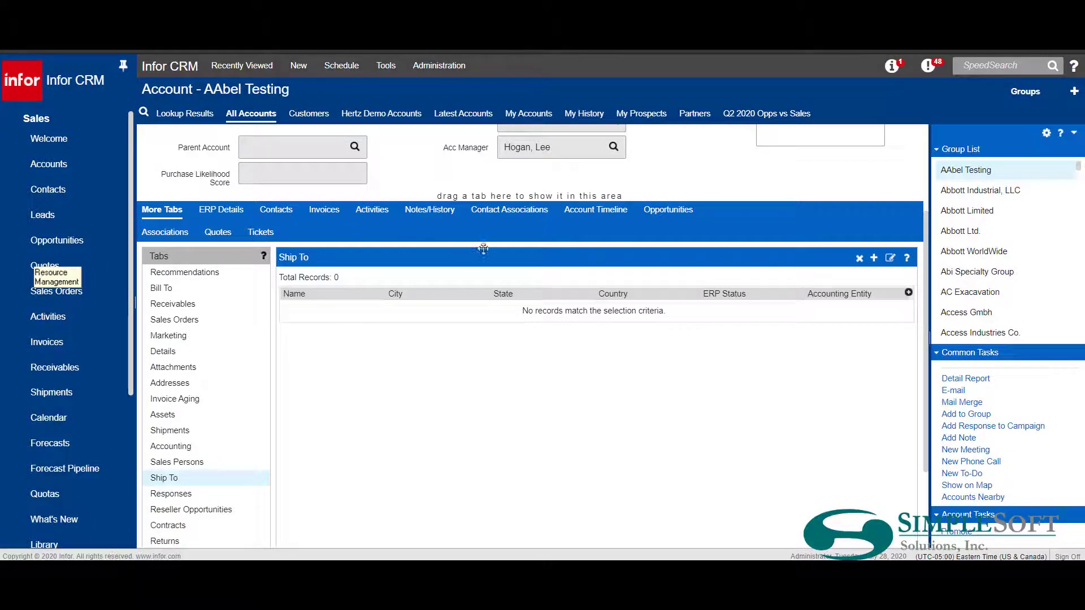
{"action": "left_click", "coordinate": [668, 210]}
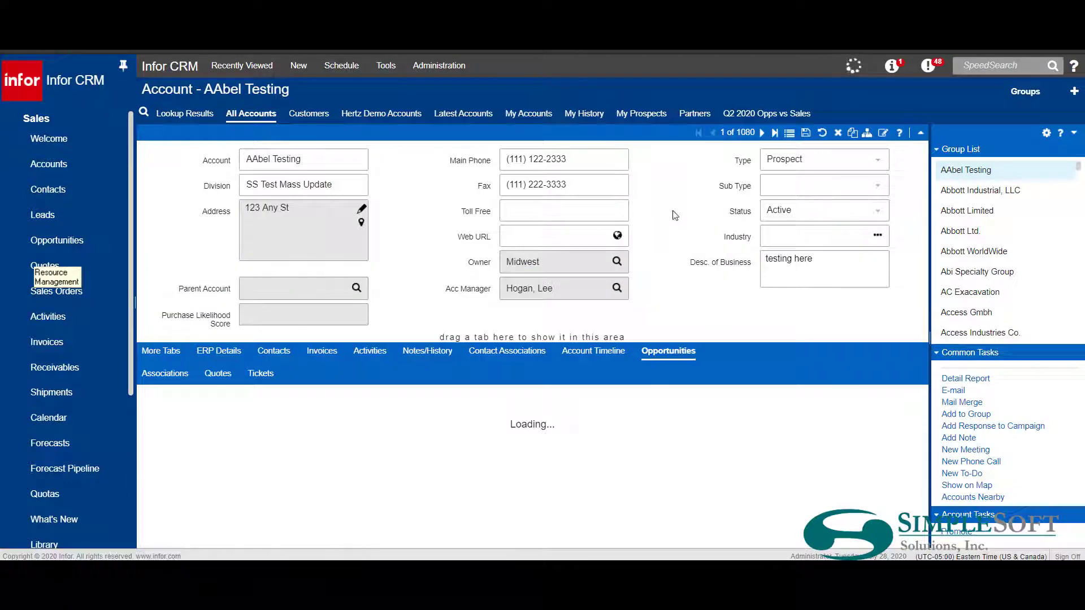
{"action": "scroll", "coordinate": [509, 248], "scroll_direction": "down", "scroll_amount": 3}
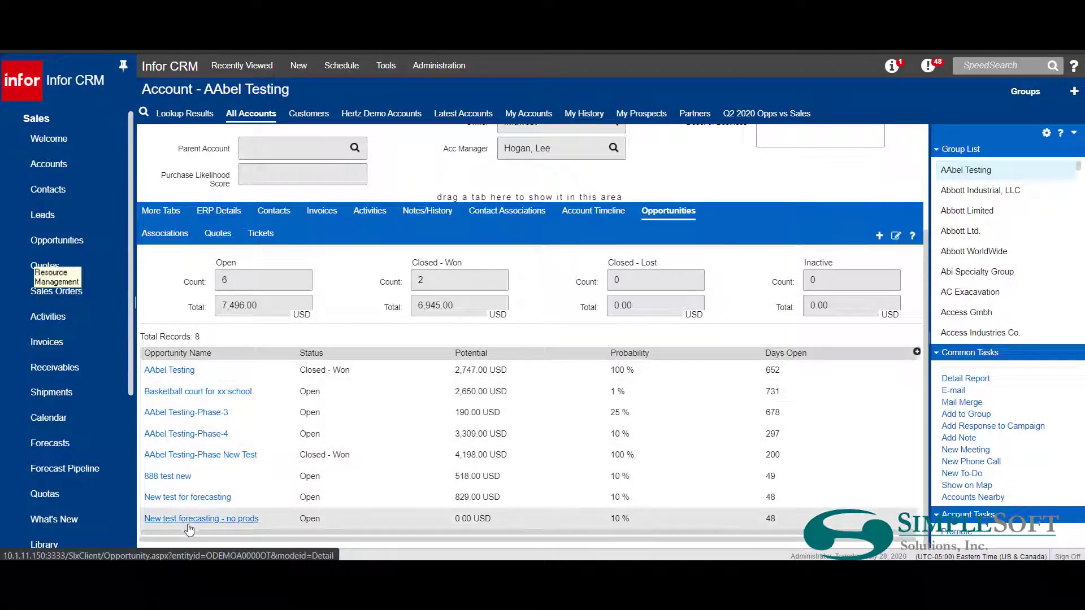
- Review the activities recorded for the AAbel Testing account
{"action": "left_click", "coordinate": [363, 218]}
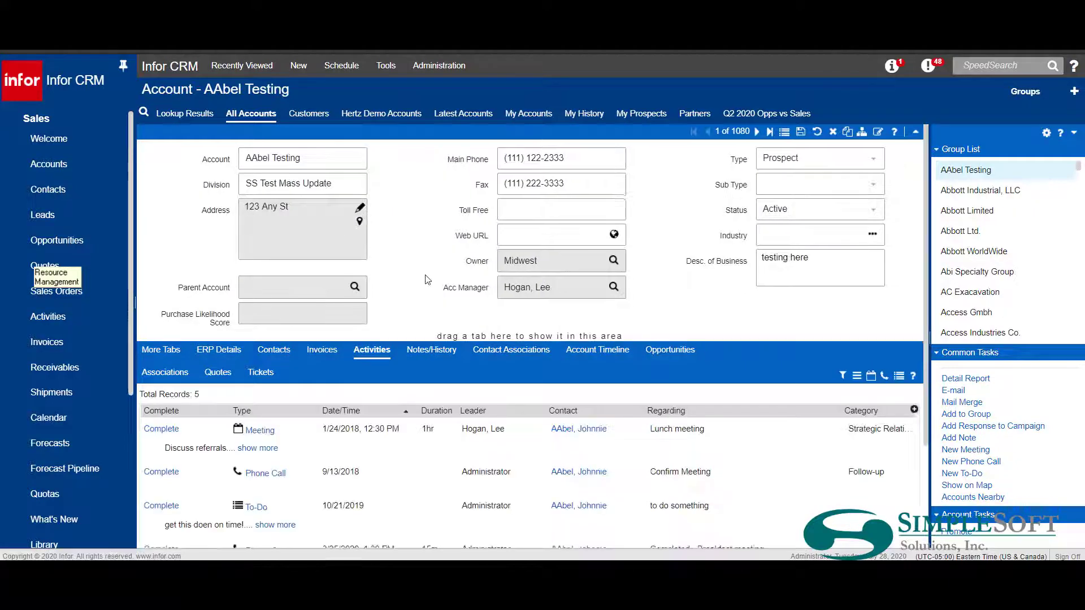
{"action": "scroll", "coordinate": [428, 279], "scroll_direction": "down", "scroll_amount": 3}
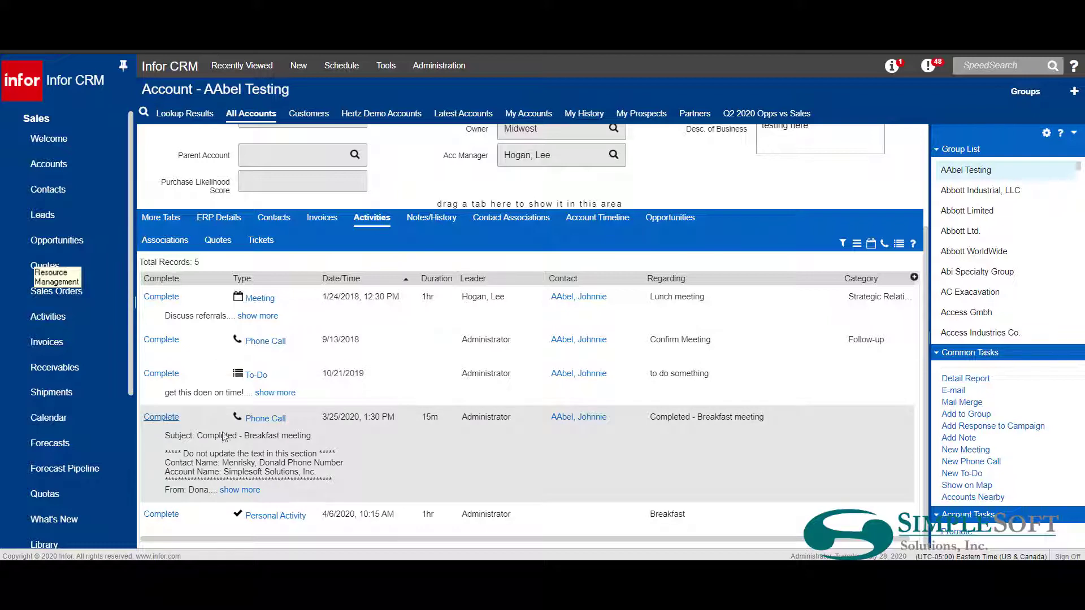
{"action": "scroll", "coordinate": [346, 467], "scroll_direction": "up", "scroll_amount": 1}
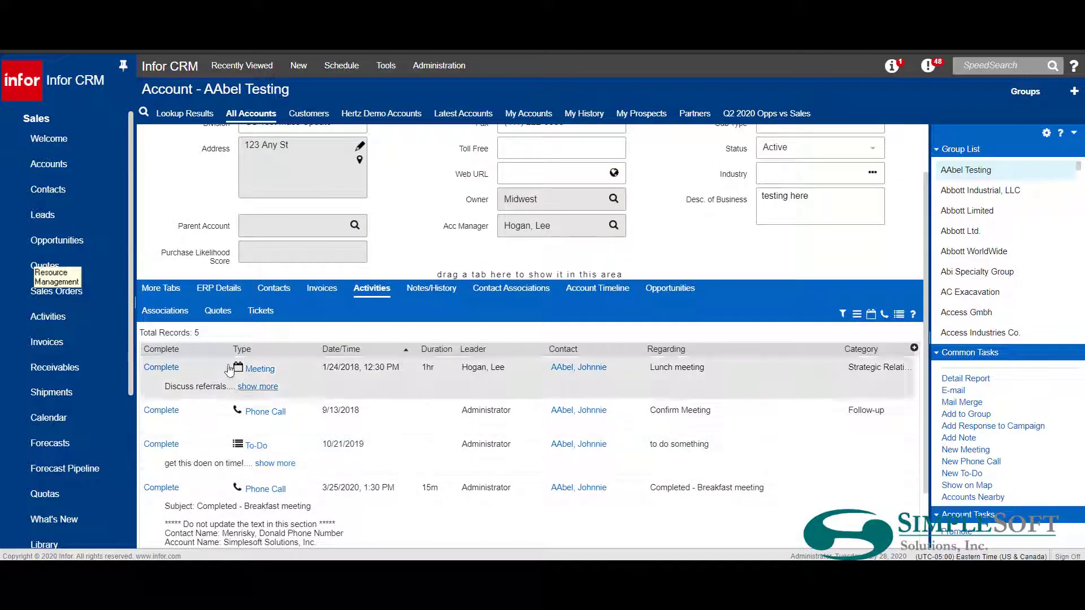
- Examine the list of additional detail sections available for the AAbel Testing account
{"action": "left_click", "coordinate": [167, 291]}
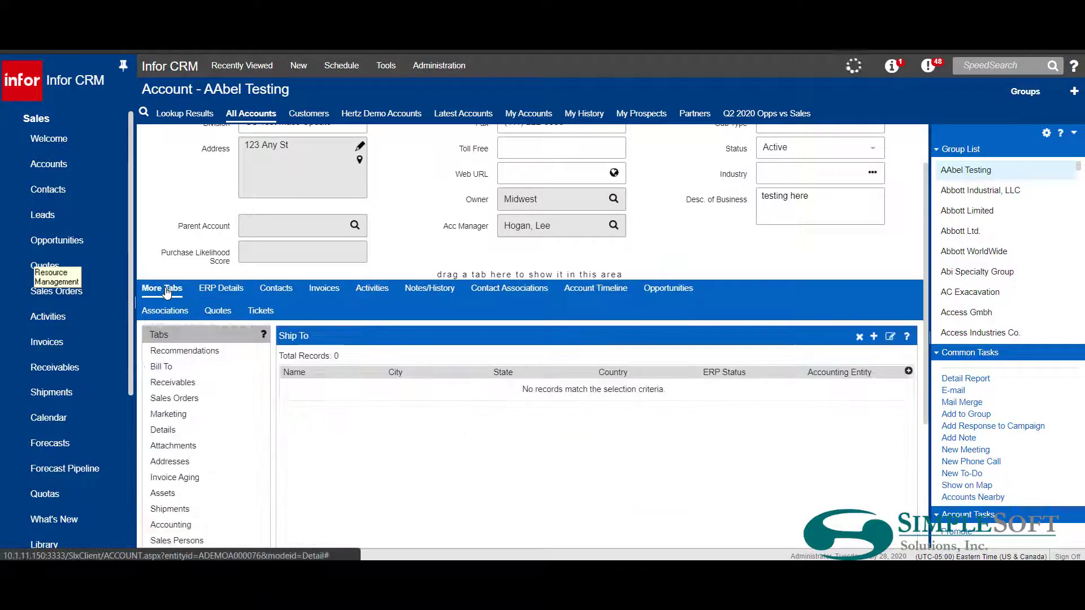
{"action": "scroll", "coordinate": [194, 427], "scroll_direction": "down", "scroll_amount": 1}
{"action": "scroll", "coordinate": [192, 434], "scroll_direction": "down", "scroll_amount": 3}
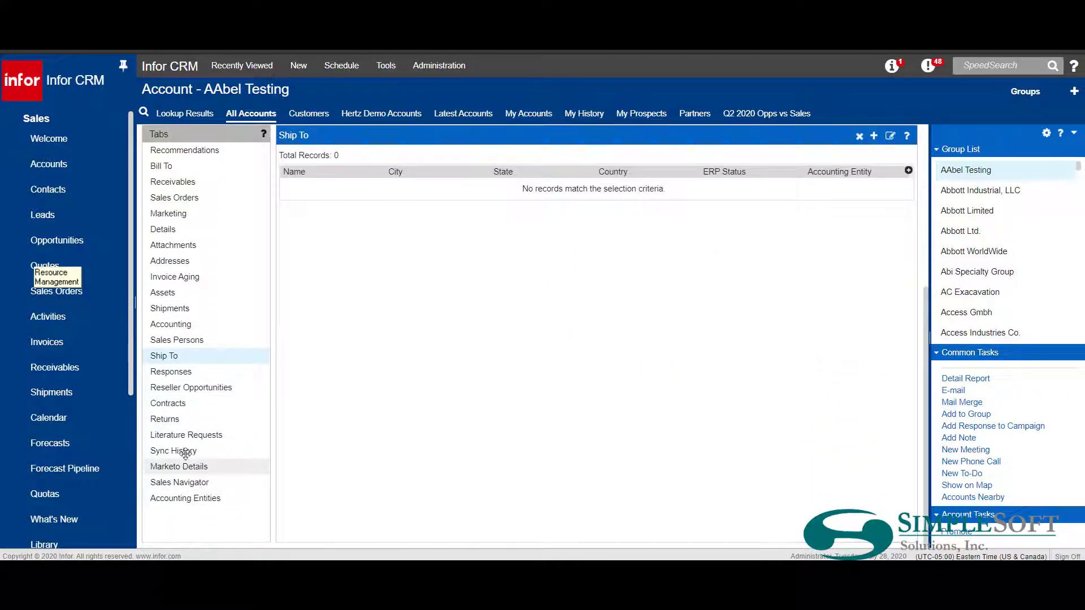
{"action": "scroll", "coordinate": [173, 282], "scroll_direction": "up", "scroll_amount": 2}
{"action": "scroll", "coordinate": [172, 283], "scroll_direction": "up", "scroll_amount": 2}
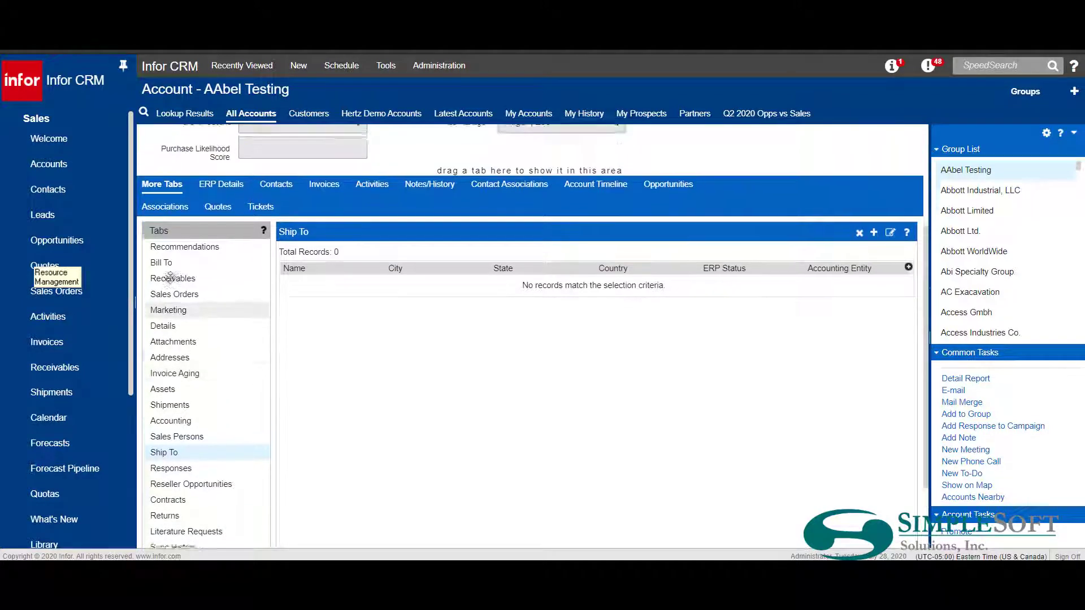
- View the AAbel Testing account's associations, open the form for associating another account, and close it without saving
{"action": "left_click", "coordinate": [165, 252]}
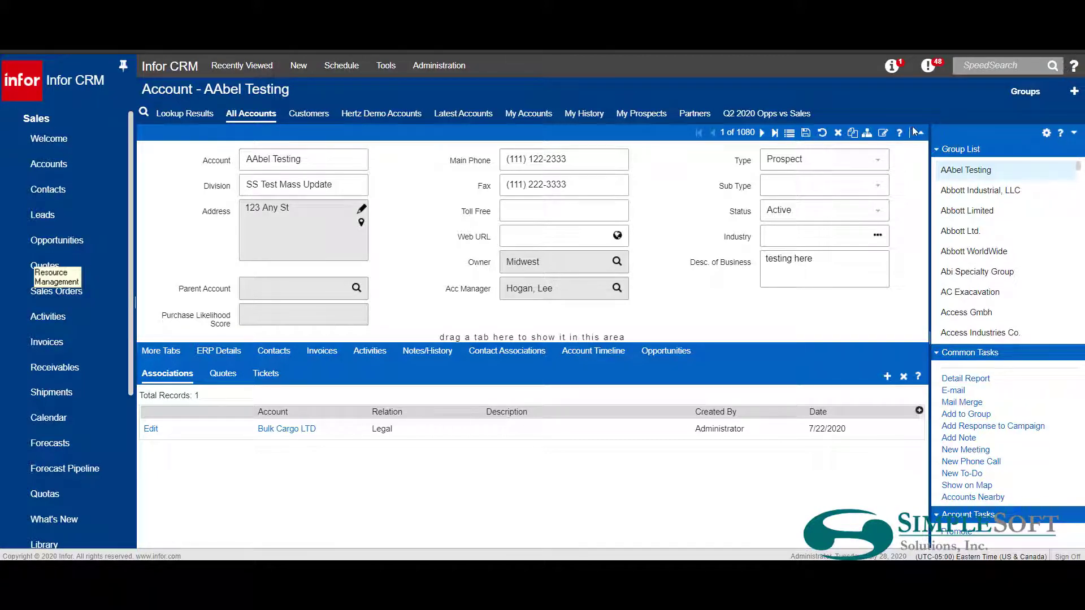
{"action": "left_click", "coordinate": [899, 133]}
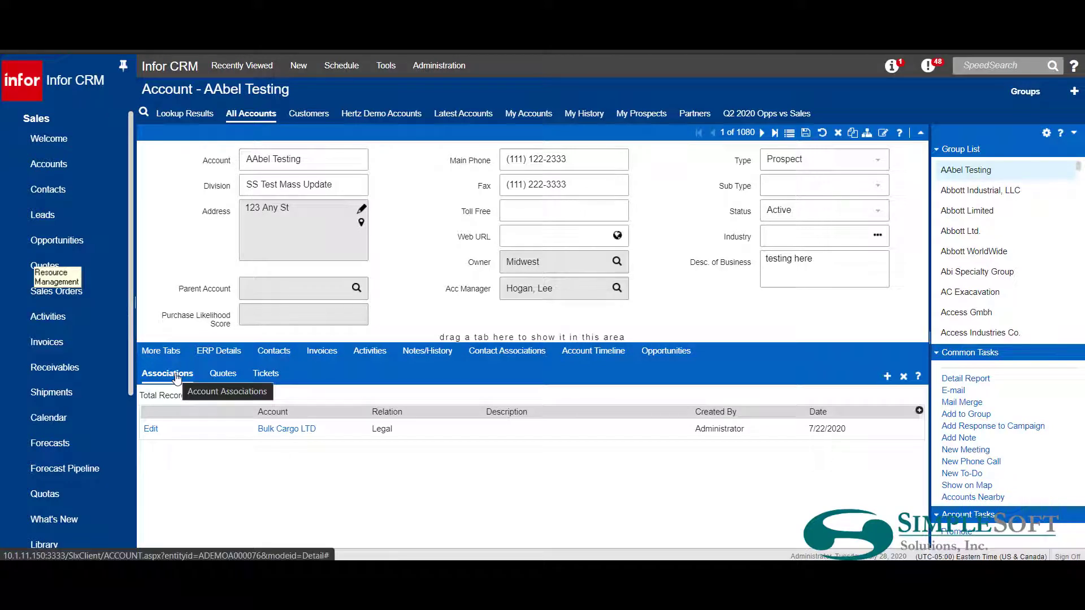
{"action": "left_click", "coordinate": [888, 380]}
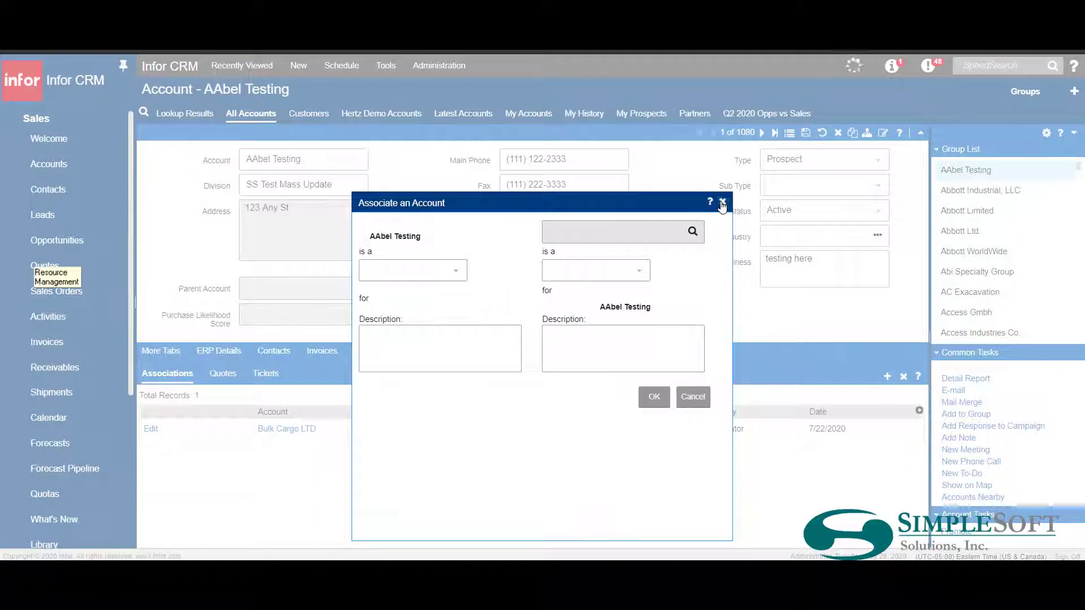
{"action": "left_click", "coordinate": [722, 202]}
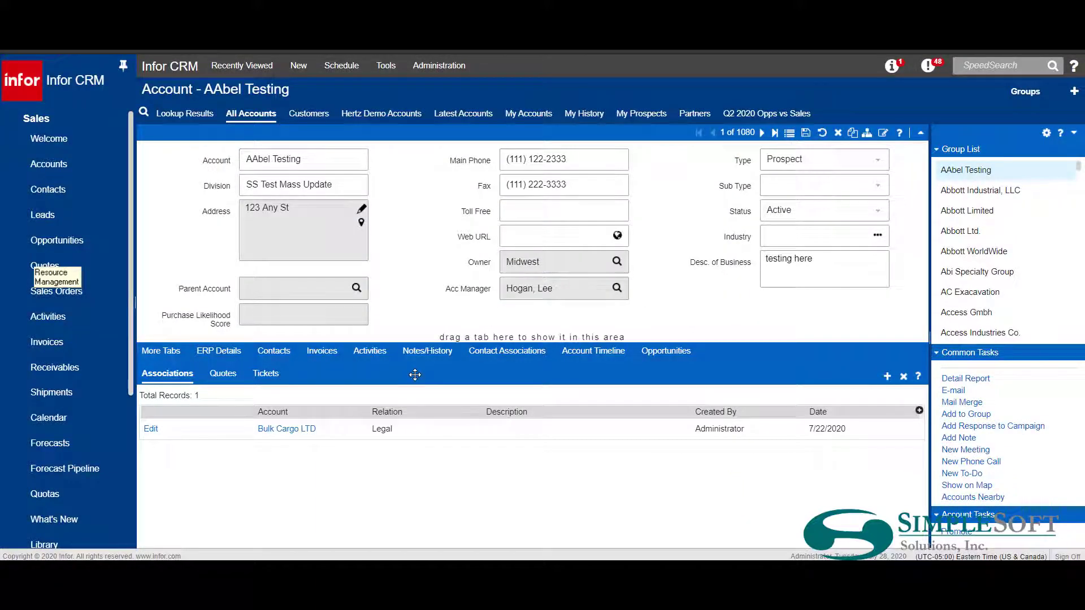
- Place the Contacts and Opportunities tabs in the middle area beneath the AAbel Testing account details, and review both sections together
{"action": "left_click", "coordinate": [274, 352]}
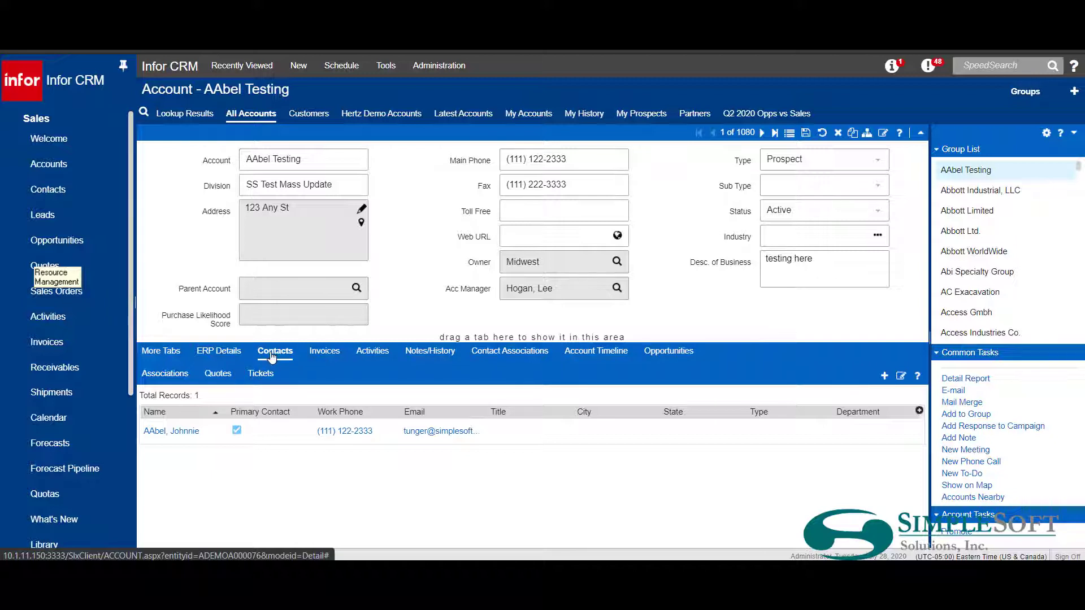
{"action": "left_click_drag", "start_coordinate": [270, 356], "coordinate": [271, 339]}
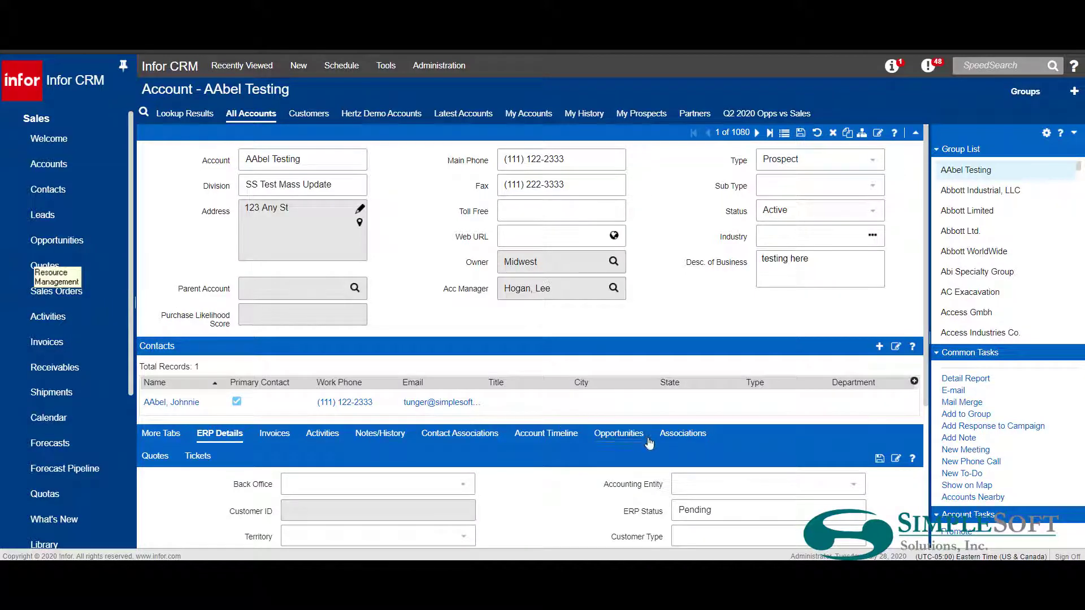
{"action": "left_click_drag", "start_coordinate": [628, 434], "coordinate": [630, 420]}
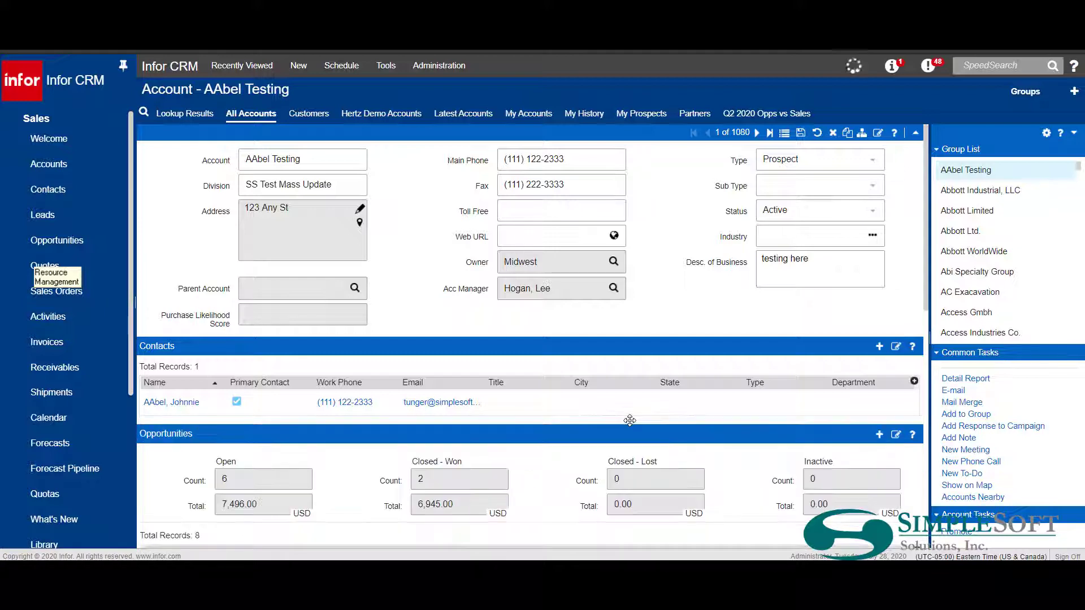
{"action": "scroll", "coordinate": [397, 257], "scroll_direction": "down", "scroll_amount": 3}
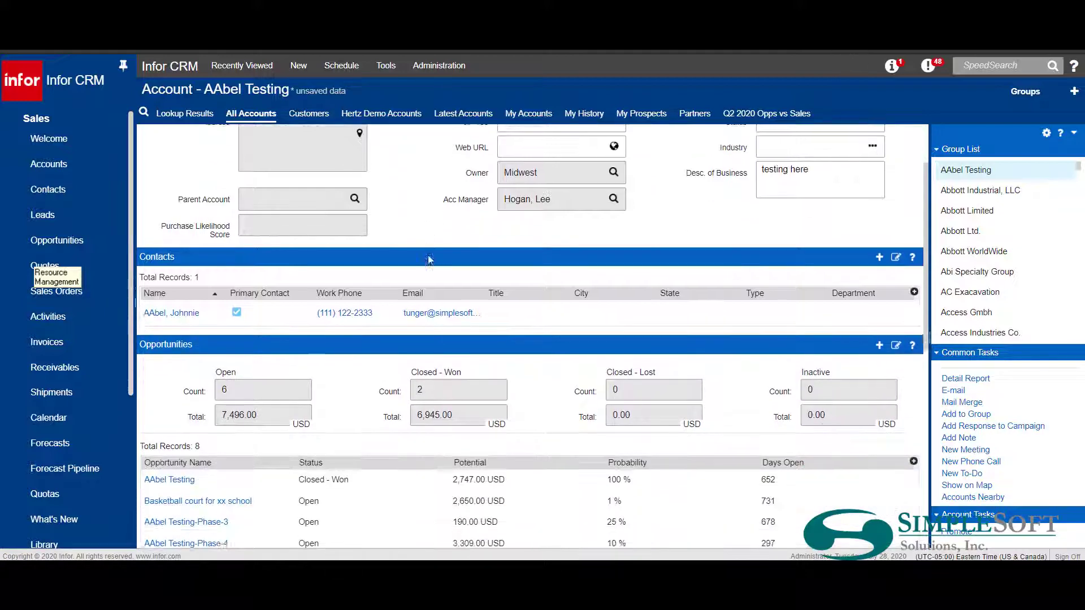
{"action": "scroll", "coordinate": [390, 418], "scroll_direction": "down", "scroll_amount": 3}
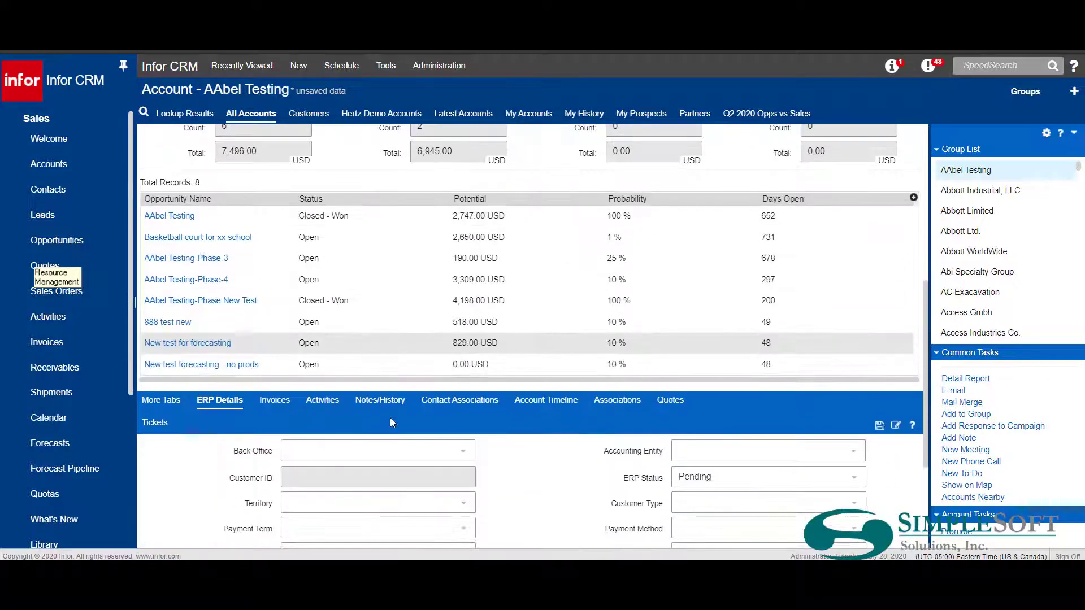
{"action": "scroll", "coordinate": [390, 418], "scroll_direction": "up", "scroll_amount": 3}
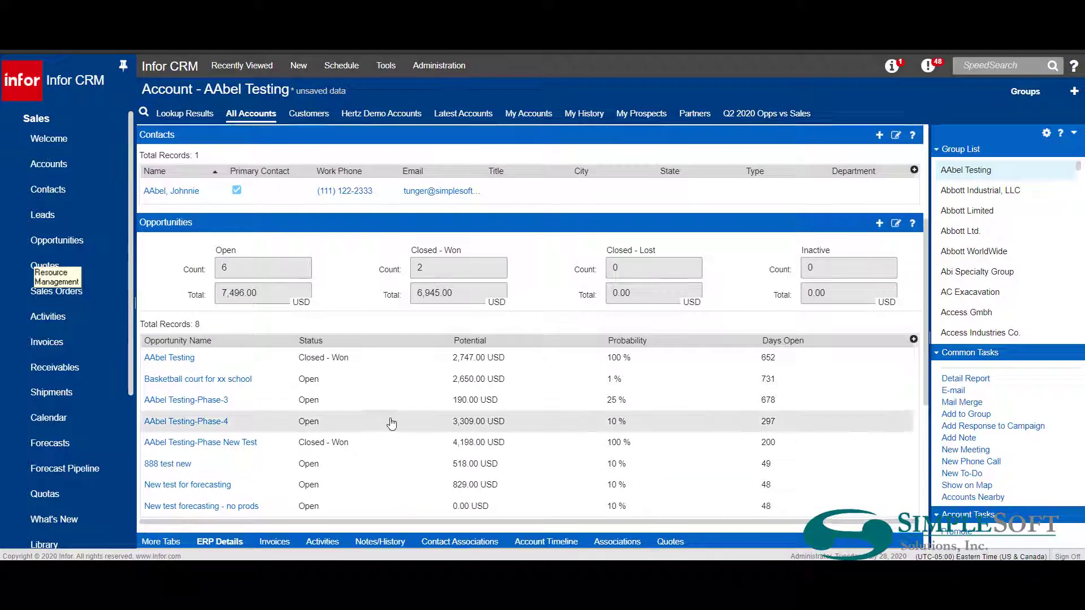
{"action": "scroll", "coordinate": [390, 418], "scroll_direction": "up", "scroll_amount": 3}
{"action": "scroll", "coordinate": [385, 422], "scroll_direction": "up", "scroll_amount": 2}
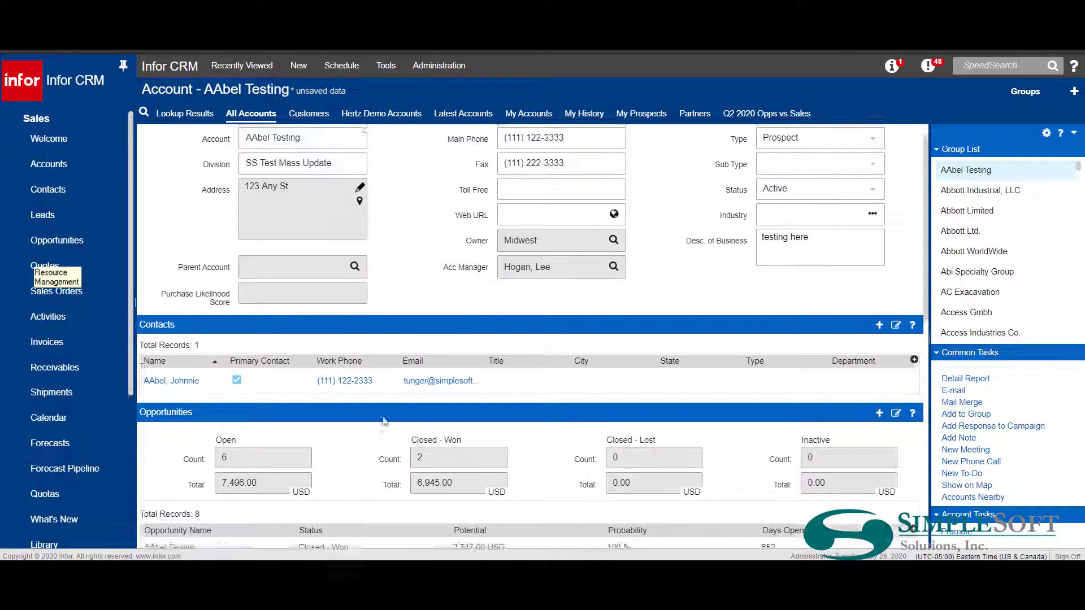